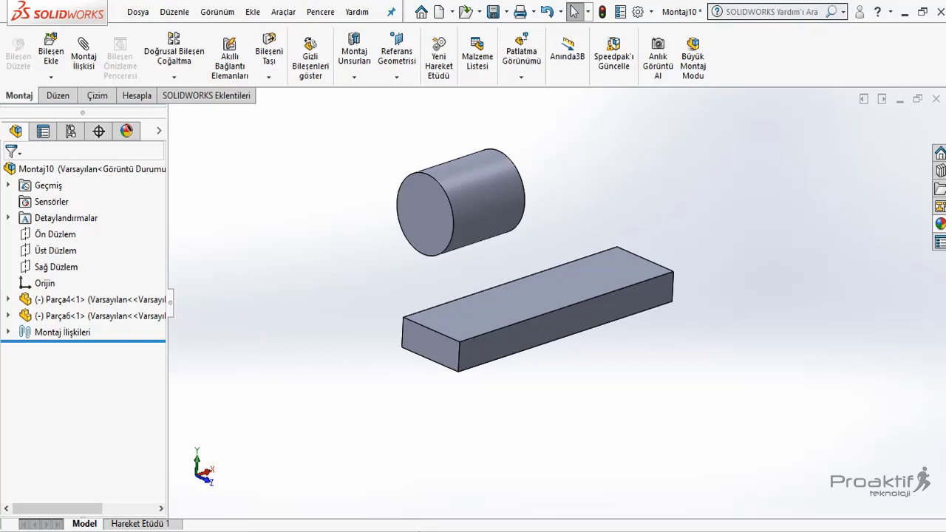
- Add a coincident mate, Çakışık2, between the cylinder's and block's end faces
click(83, 56)
click(433, 200)
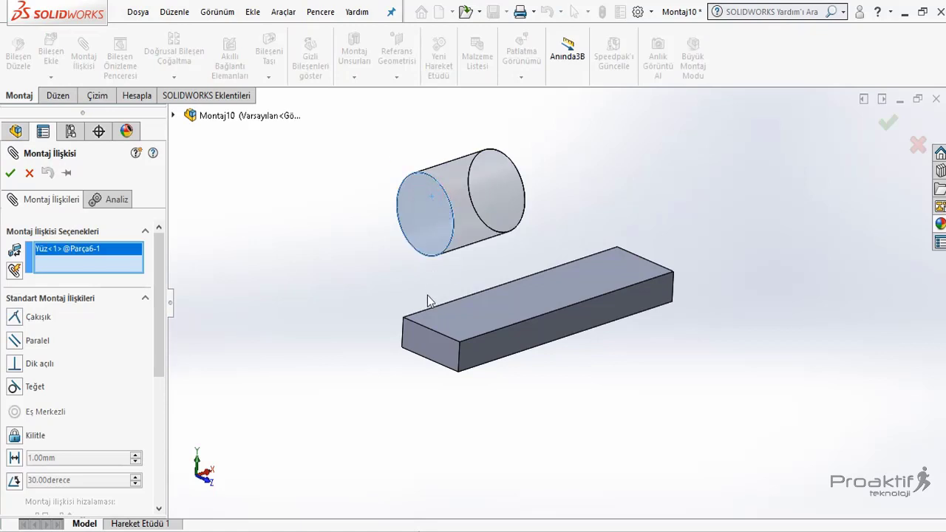
click(425, 339)
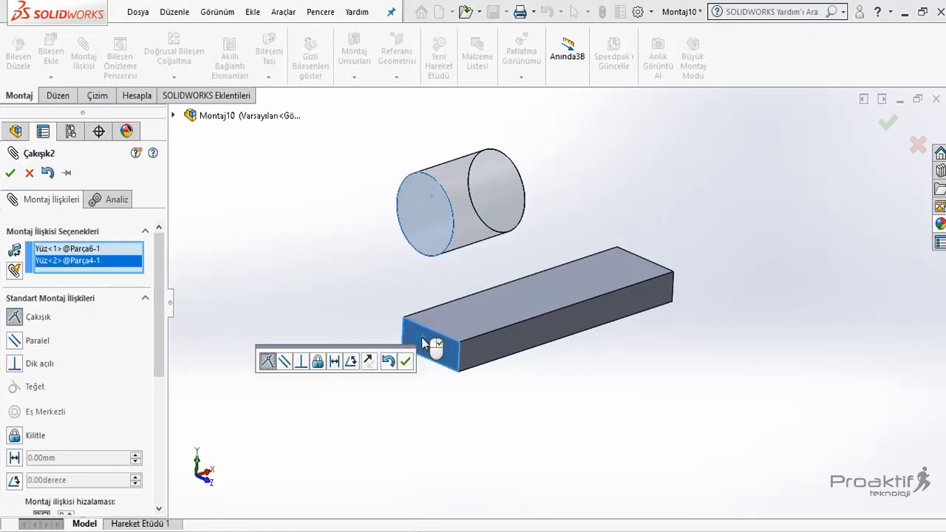
click(405, 361)
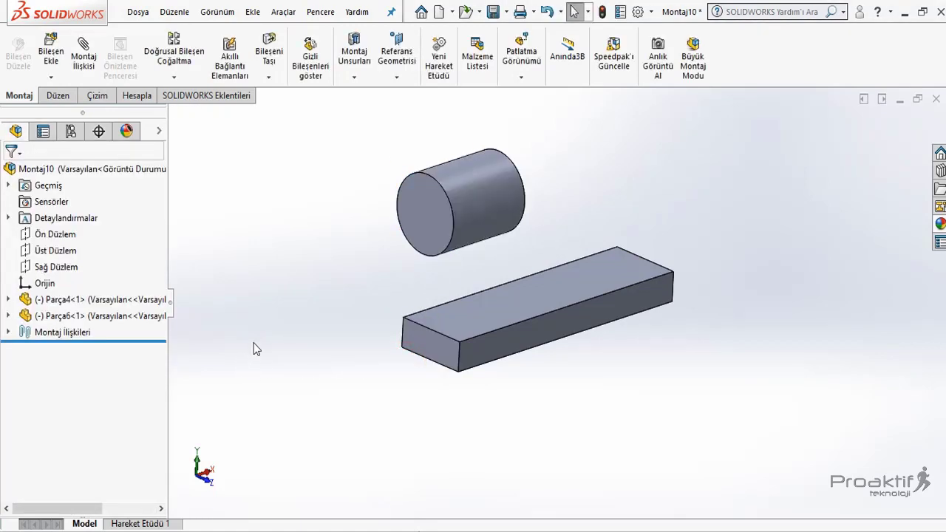
- Delete Çakışık2 from Montaj İlişkileri, then drag the cylinder freely to check it moves
click(9, 333)
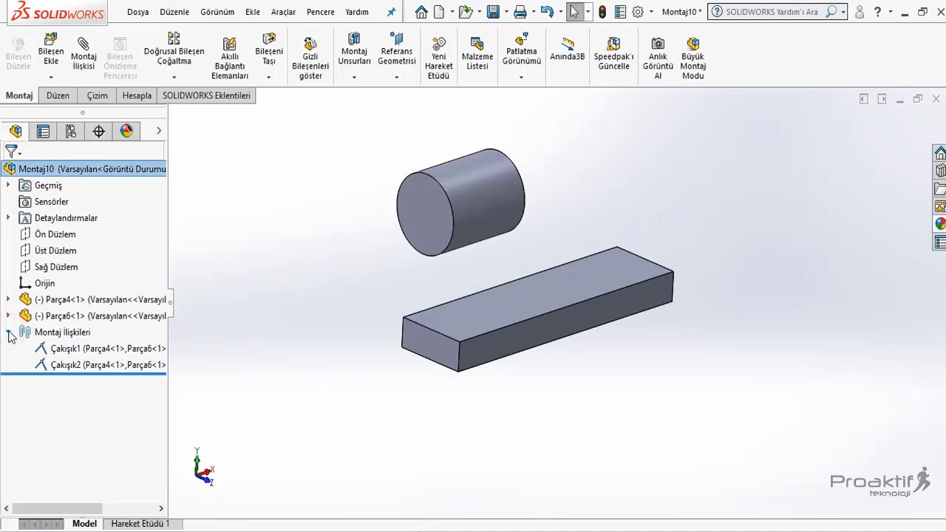
right_click(87, 365)
click(94, 366)
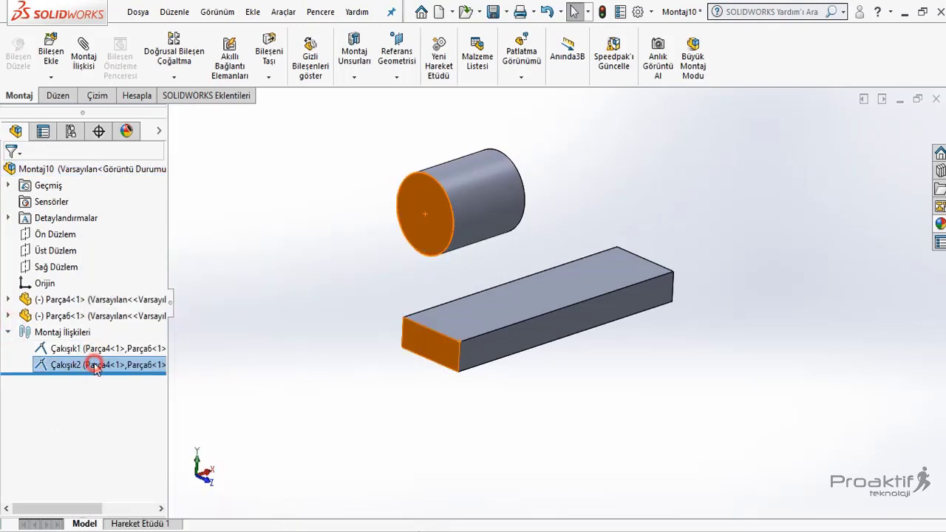
key(Delete)
click(563, 202)
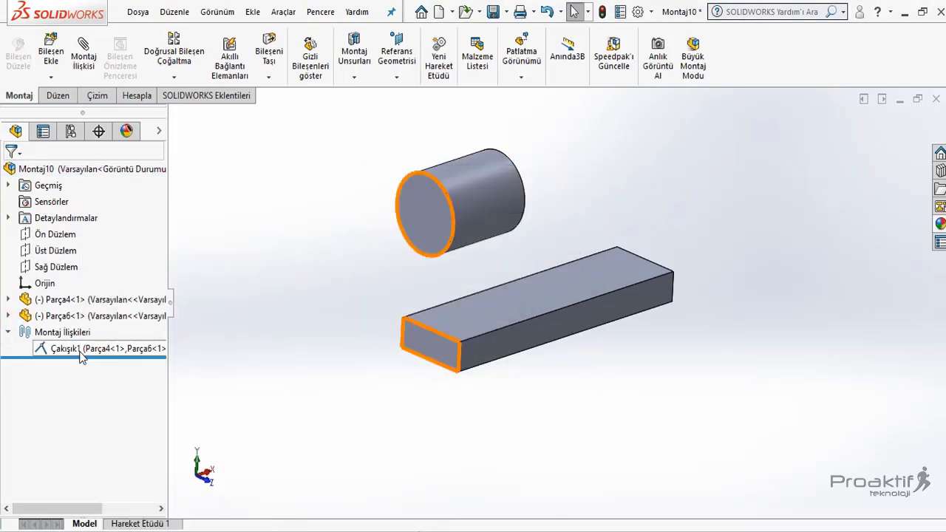
mouse_move(425, 228)
mouse_down()
mouse_move(503, 216)
mouse_move(448, 232)
mouse_up()
click(249, 235)
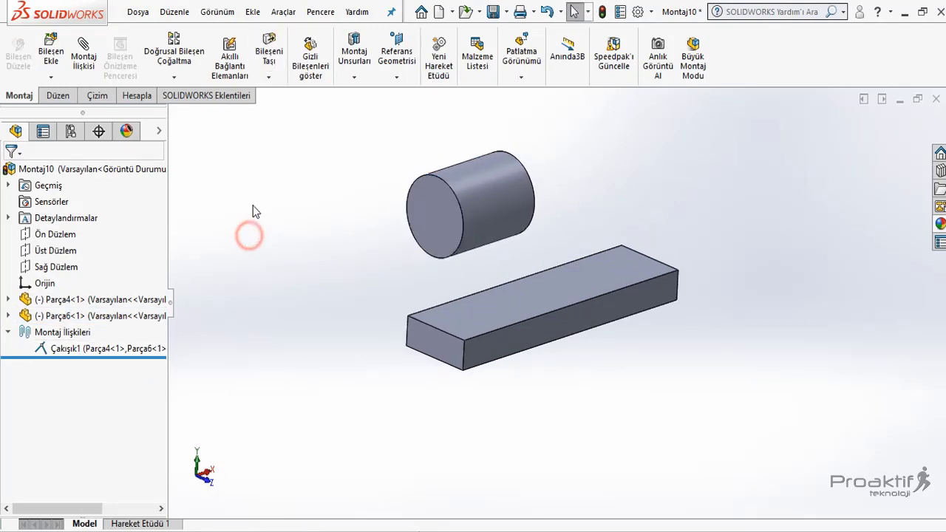
- Start Bileşeni Taşı in Serbest Sürükle mode and drag the cylinder to a spot above the block
click(269, 50)
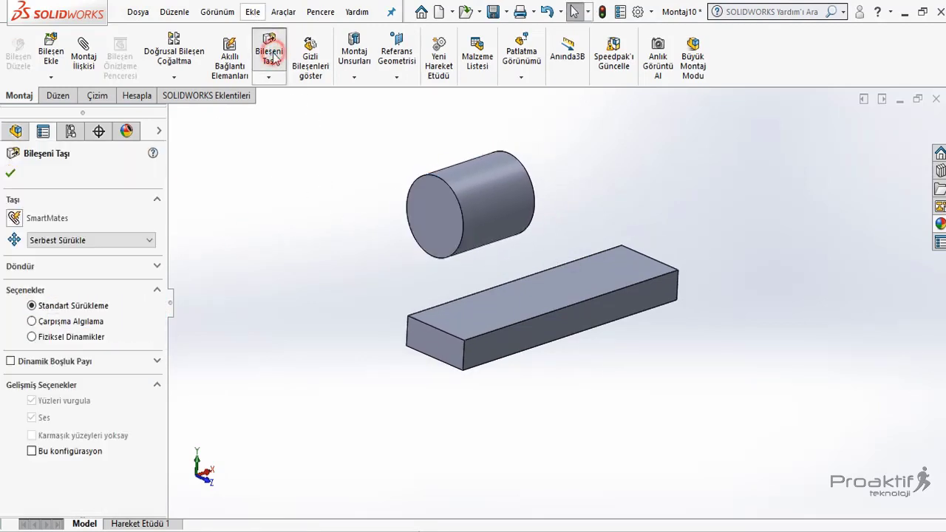
click(65, 242)
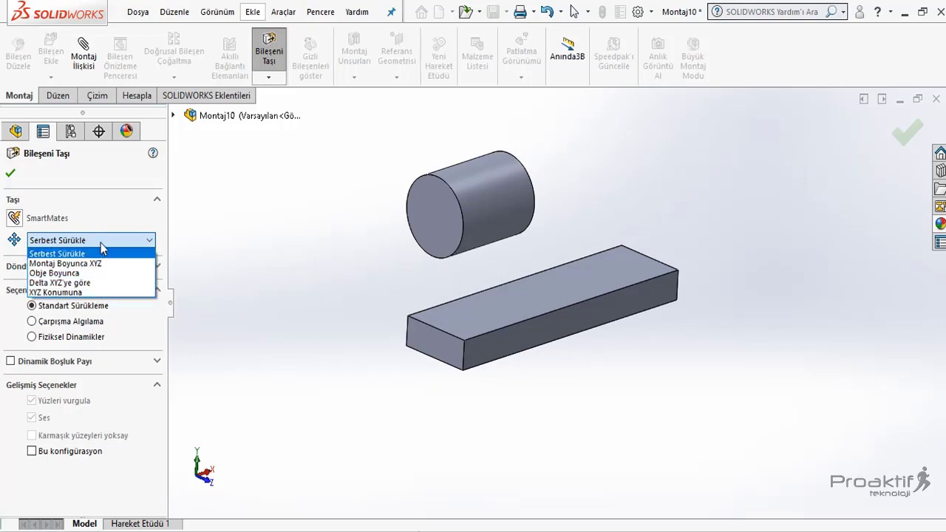
click(88, 253)
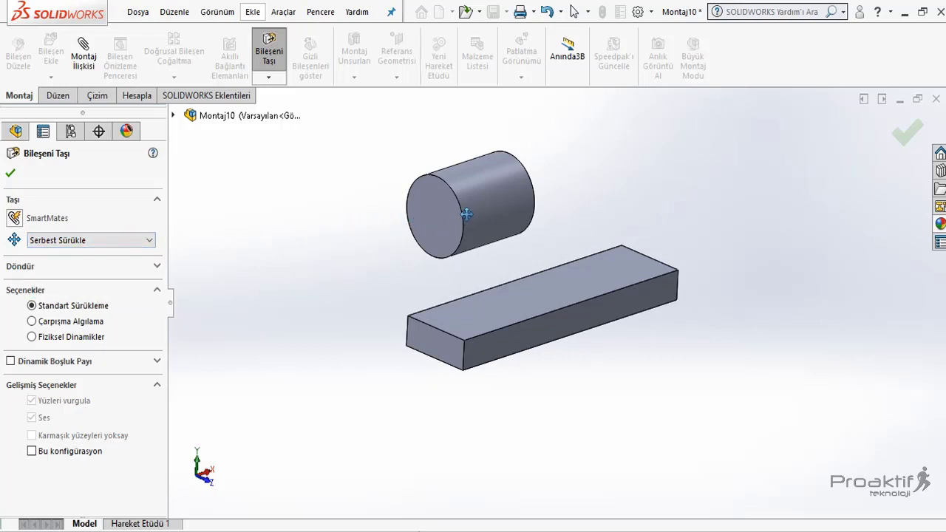
mouse_move(466, 214)
mouse_down()
mouse_move(465, 194)
mouse_move(429, 207)
mouse_move(439, 205)
mouse_up()
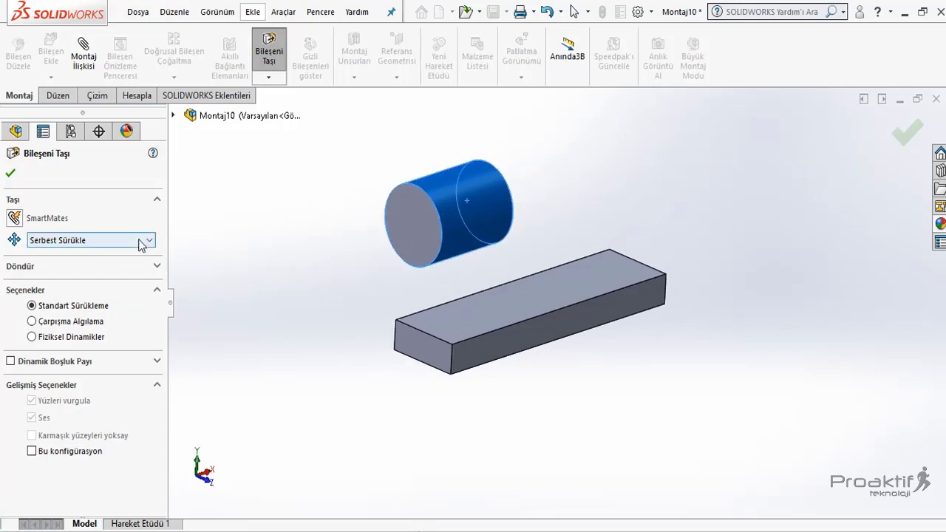
click(115, 241)
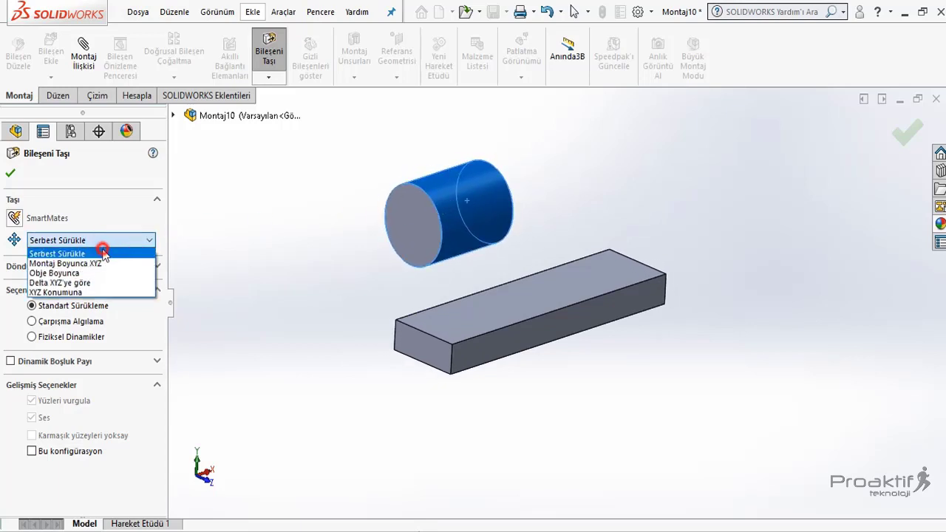
click(104, 253)
mouse_move(447, 214)
mouse_down()
mouse_move(513, 190)
mouse_move(498, 232)
mouse_move(340, 254)
mouse_move(482, 174)
mouse_move(523, 167)
mouse_move(422, 211)
mouse_move(469, 177)
mouse_move(539, 176)
mouse_move(479, 237)
mouse_move(365, 254)
mouse_move(566, 178)
mouse_move(450, 216)
mouse_move(484, 201)
mouse_move(427, 212)
mouse_up()
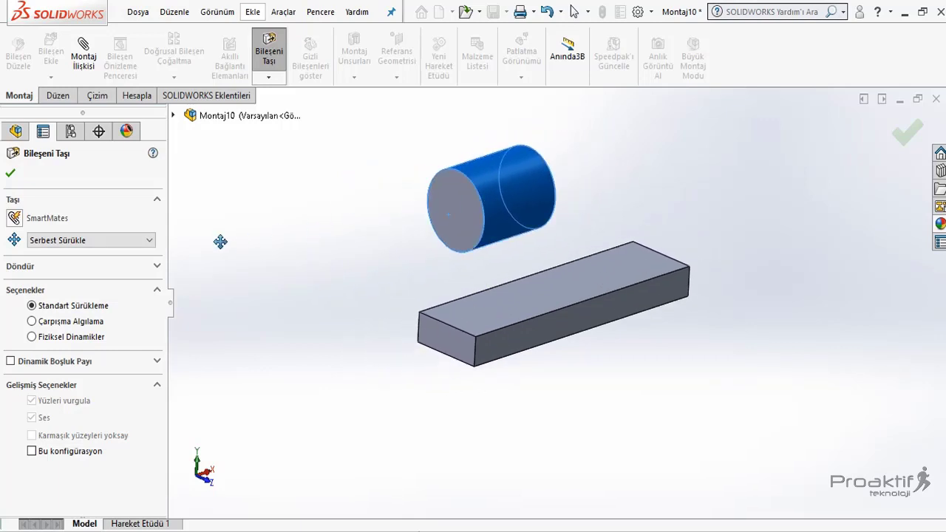
- Set the move mode to Montaj Boyunca XYZ, select the block's front face, and drag along the axes
click(148, 240)
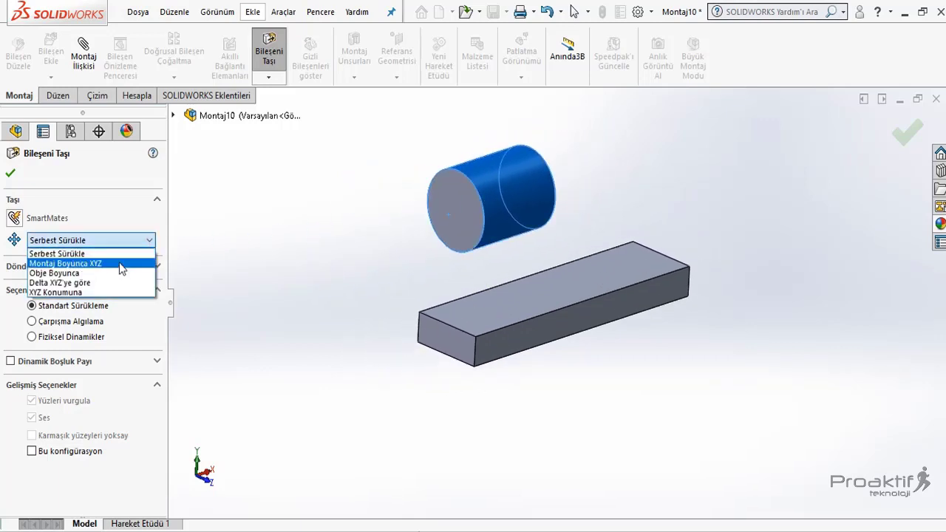
click(119, 265)
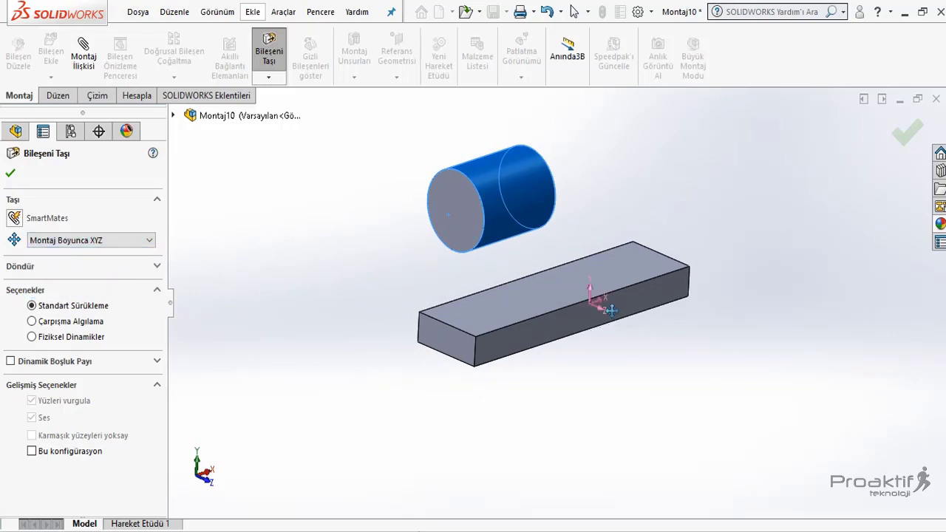
scroll(615, 295, down, 3)
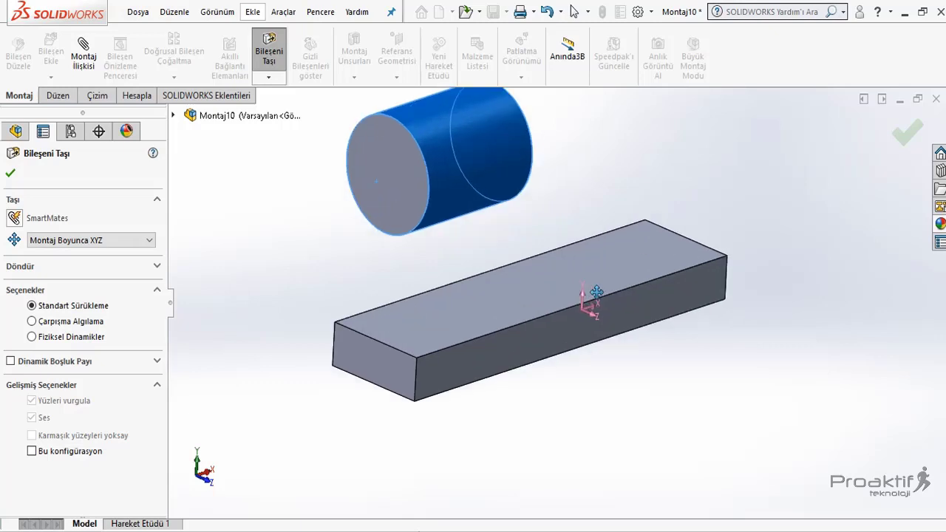
scroll(599, 295, down, 1)
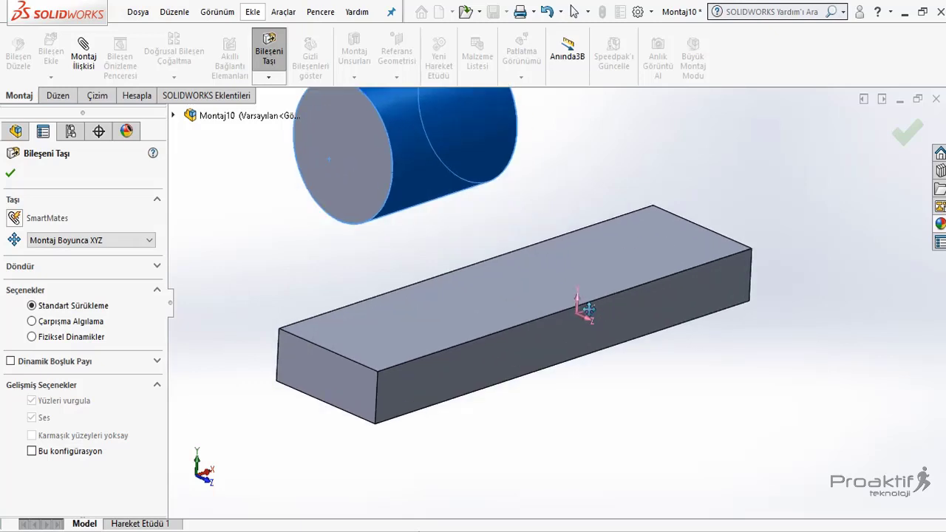
click(588, 310)
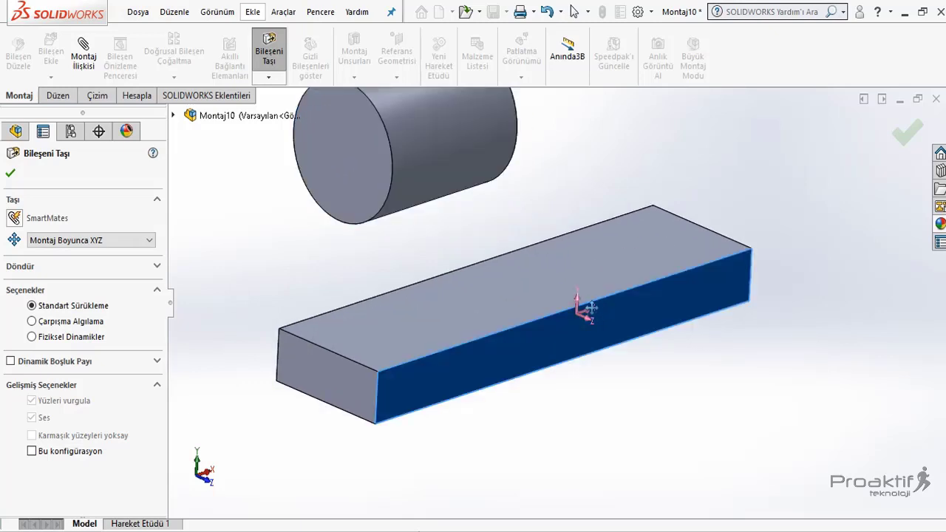
scroll(599, 323, up, 3)
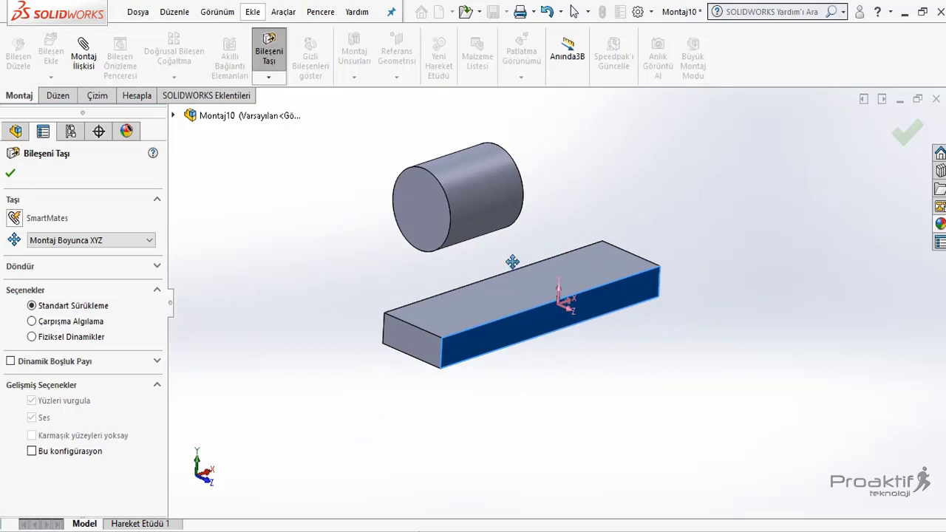
mouse_move(456, 215)
mouse_down()
mouse_move(811, 141)
mouse_move(710, 144)
mouse_move(848, 119)
mouse_up()
scroll(648, 226, up, 2)
scroll(649, 228, up, 1)
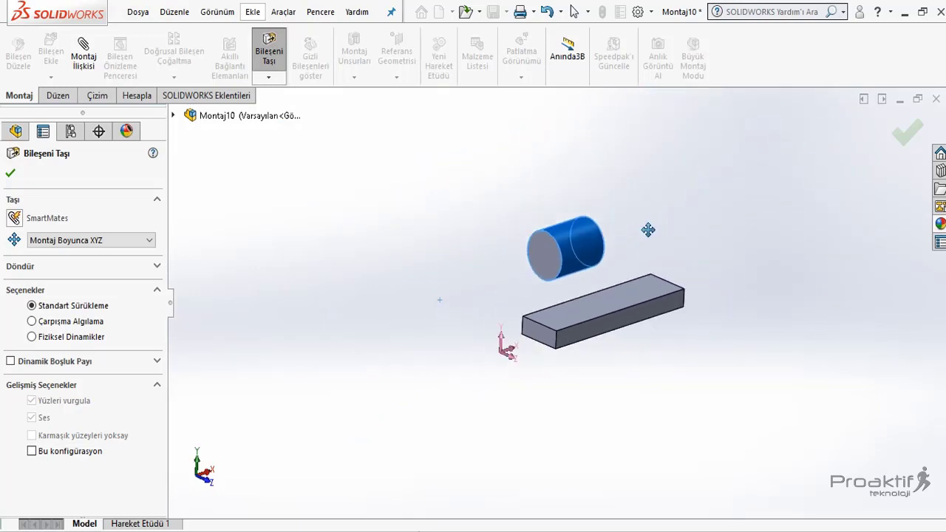
scroll(584, 251, down, 3)
mouse_move(515, 277)
mouse_down()
mouse_move(667, 247)
mouse_move(540, 243)
mouse_move(521, 275)
mouse_move(655, 234)
mouse_move(522, 260)
mouse_move(608, 243)
mouse_move(576, 263)
mouse_up()
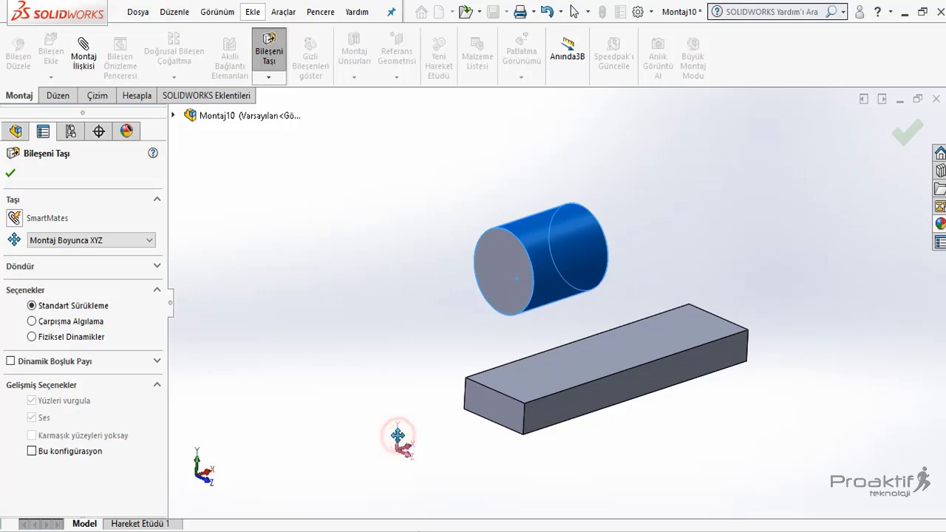
- Drag the cylinder along the assembly axes down onto the block and slide it to its middle
mouse_move(546, 278)
mouse_down()
mouse_move(547, 161)
mouse_move(545, 306)
mouse_move(545, 190)
mouse_move(534, 219)
mouse_move(538, 332)
mouse_move(540, 257)
mouse_up()
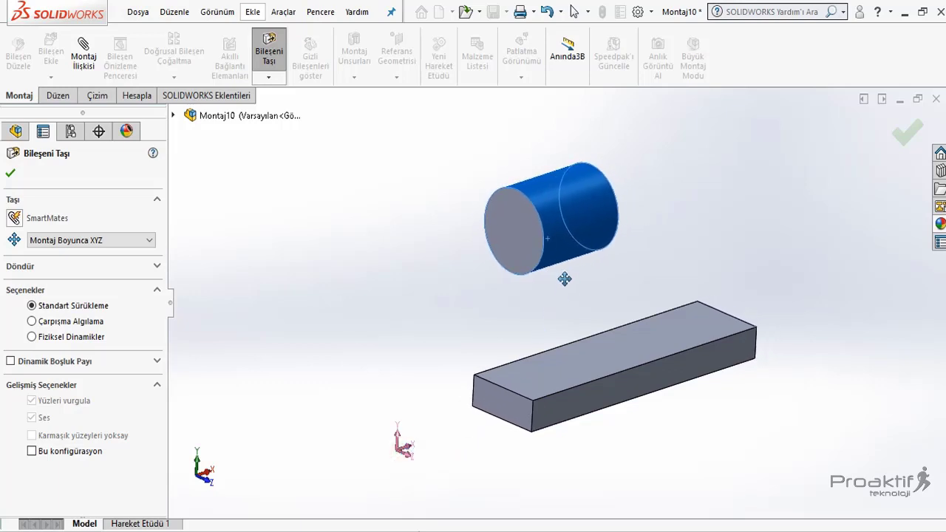
right_drag(517, 354, 491, 450)
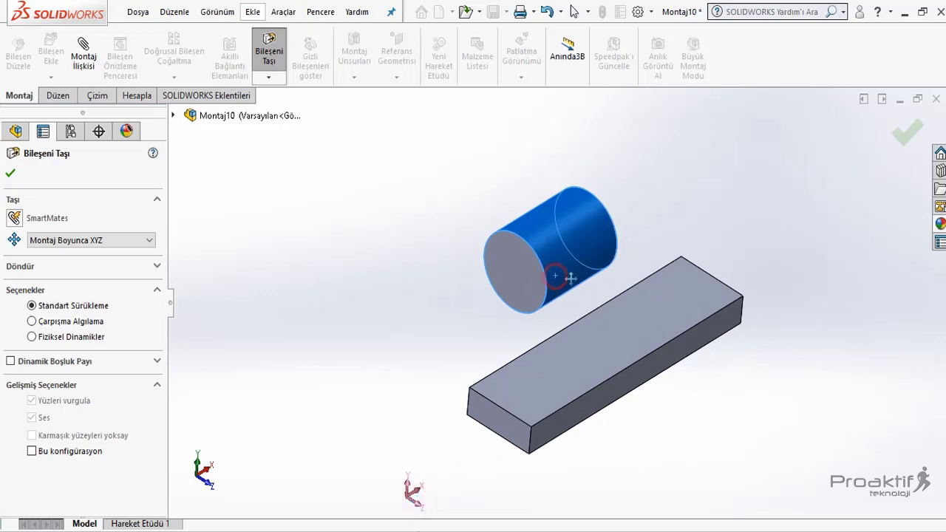
mouse_move(593, 322)
ctrl+middle_down()
mouse_move(612, 311)
mouse_move(579, 330)
ctrl+middle_up()
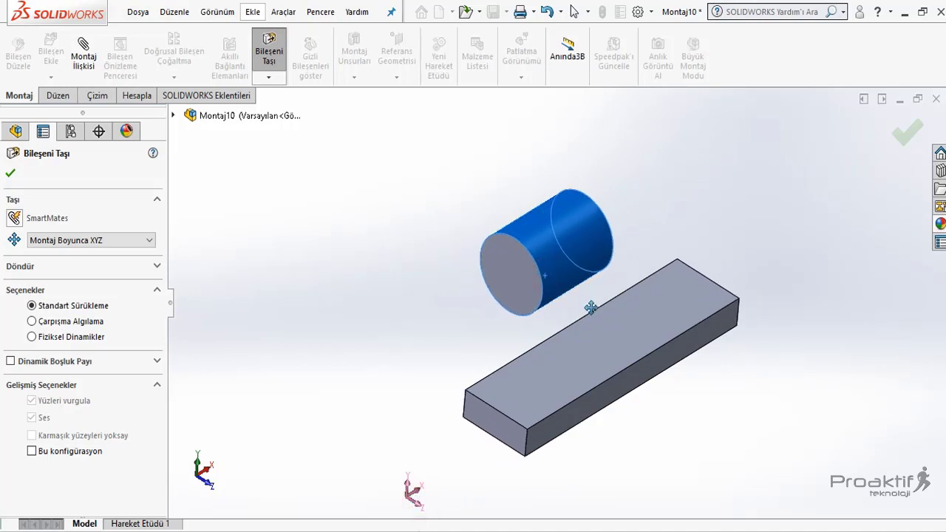
mouse_move(592, 309)
ctrl+middle_down()
mouse_move(523, 362)
mouse_move(512, 357)
ctrl+middle_up()
drag(495, 265, 501, 416)
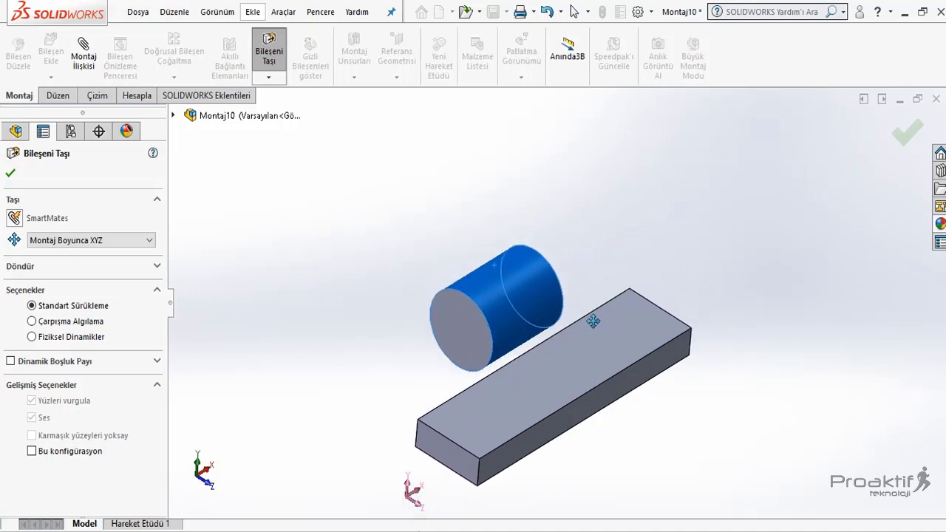
mouse_move(501, 415)
ctrl+middle_down()
mouse_move(473, 451)
mouse_move(518, 363)
ctrl+middle_up()
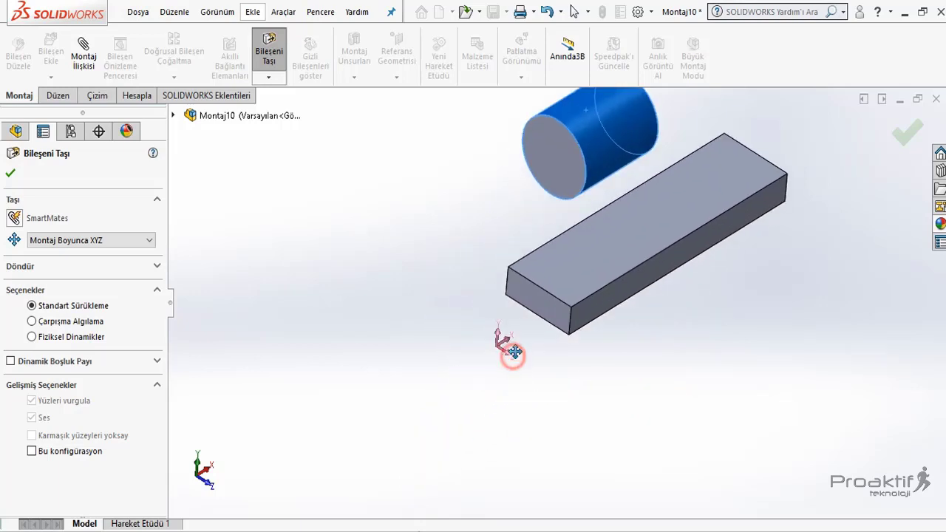
ctrl+middle_drag(570, 143, 578, 138)
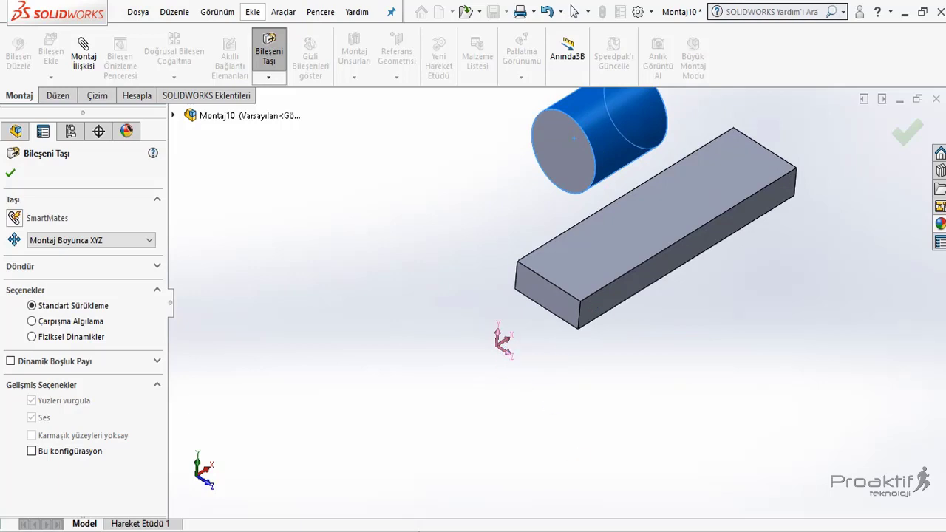
mouse_move(651, 216)
mouse_down()
mouse_move(706, 240)
mouse_move(602, 221)
mouse_move(665, 253)
mouse_move(593, 244)
mouse_move(620, 252)
mouse_up()
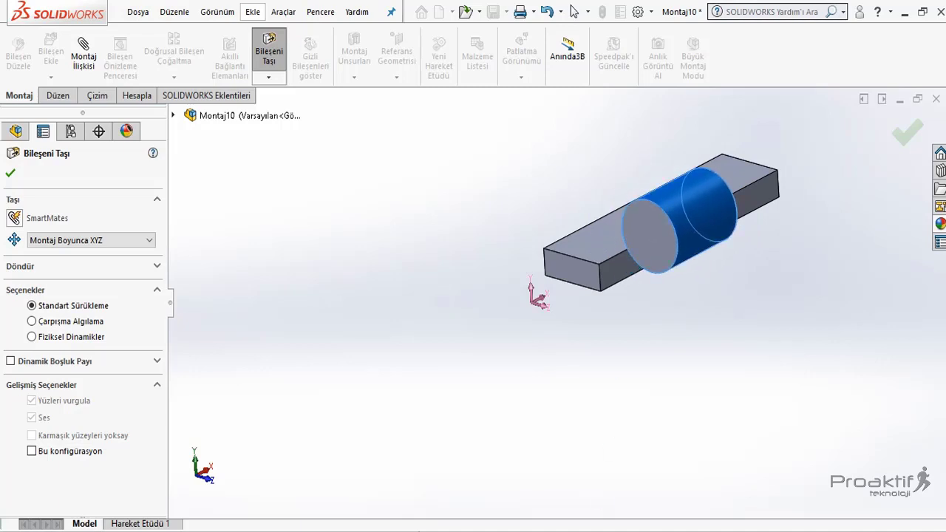
- Reopen Bileşeni Taşı with the move mode set to Obje Boyunca
click(126, 242)
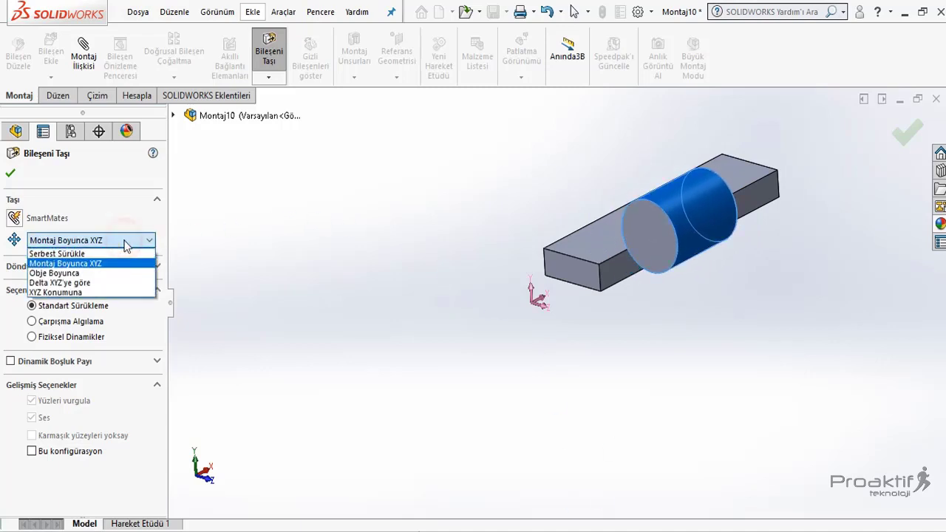
click(94, 272)
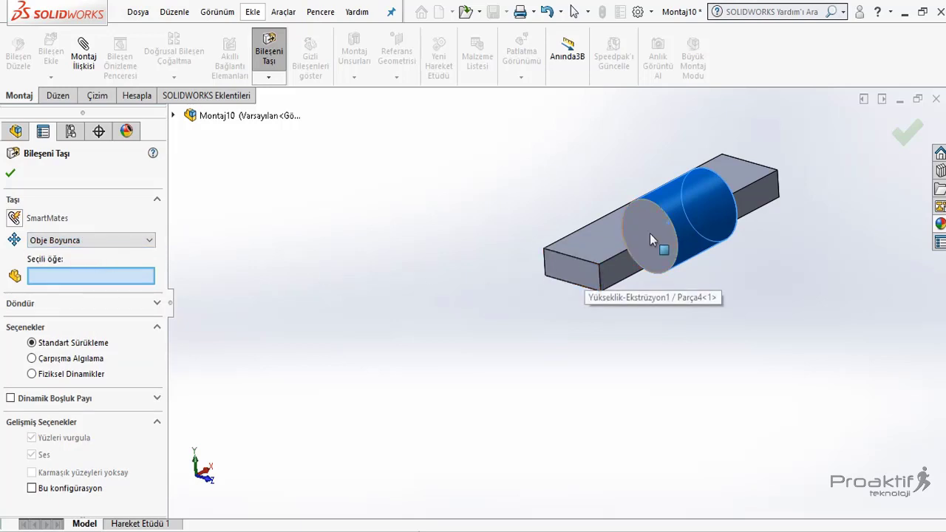
key(Escape)
mouse_move(687, 232)
mouse_down()
mouse_move(598, 198)
mouse_move(443, 184)
mouse_up()
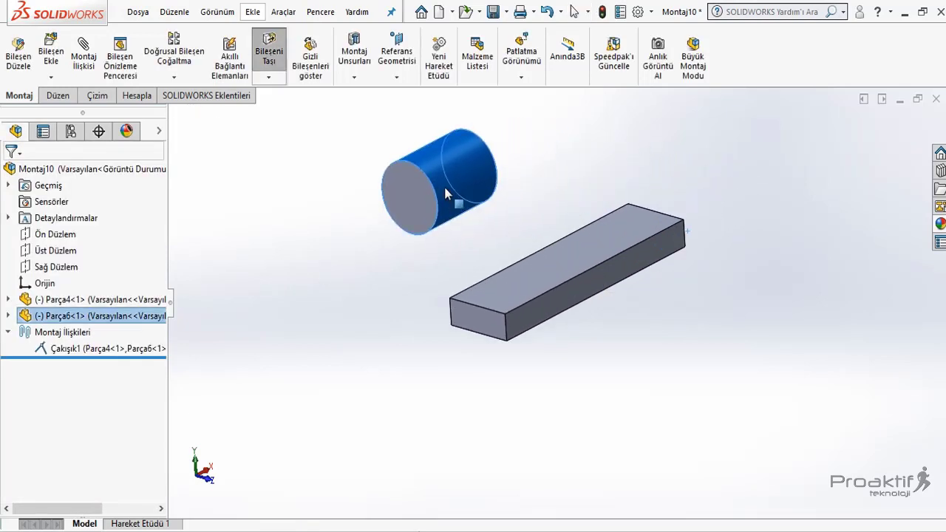
click(269, 53)
click(85, 240)
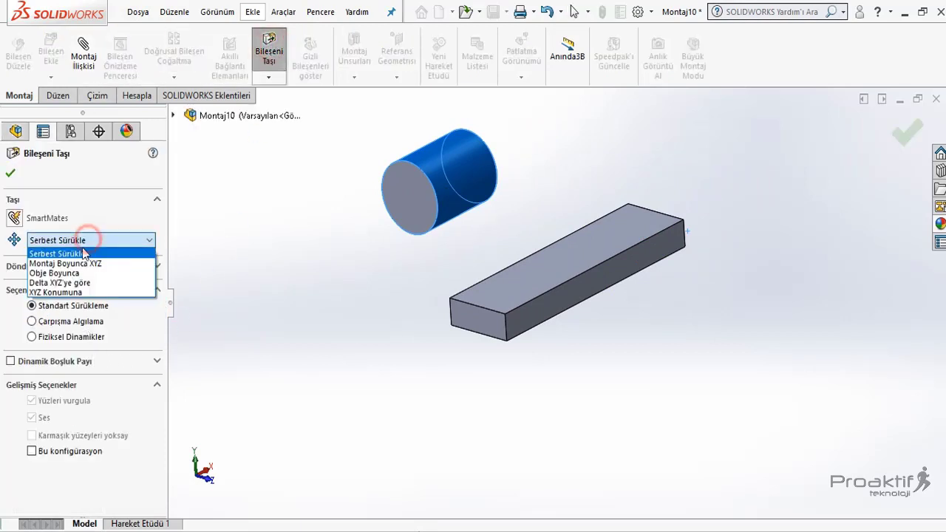
click(73, 270)
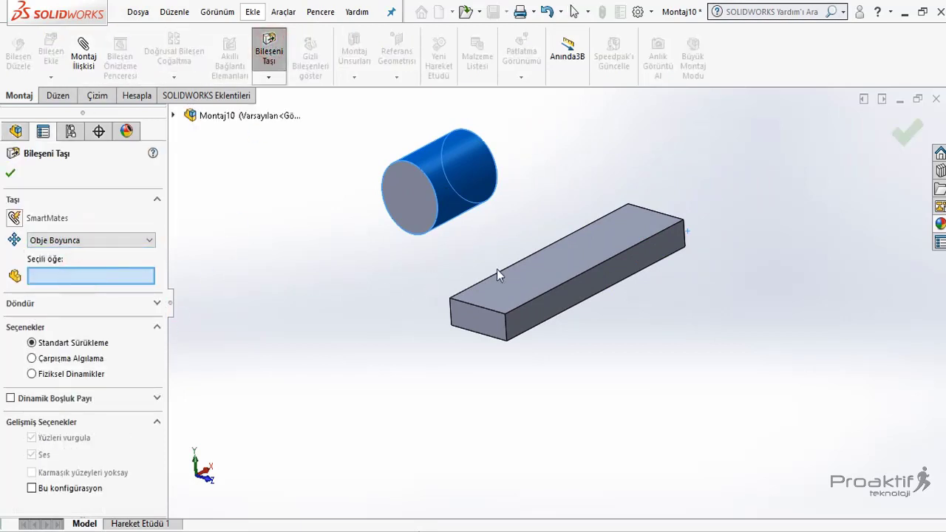
- Slide the cylinder along the block's long top edge, then along its short end edge
click(589, 277)
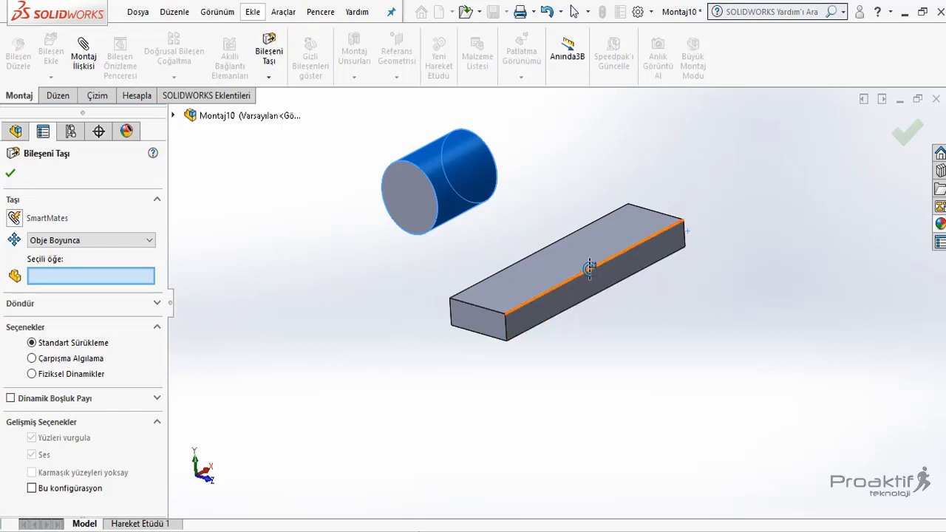
mouse_move(589, 268)
middle_down()
mouse_move(612, 372)
mouse_move(610, 300)
mouse_move(568, 205)
mouse_move(606, 348)
mouse_move(610, 258)
mouse_move(574, 158)
mouse_move(604, 278)
mouse_move(609, 370)
mouse_move(623, 306)
mouse_move(614, 237)
mouse_move(613, 245)
middle_up()
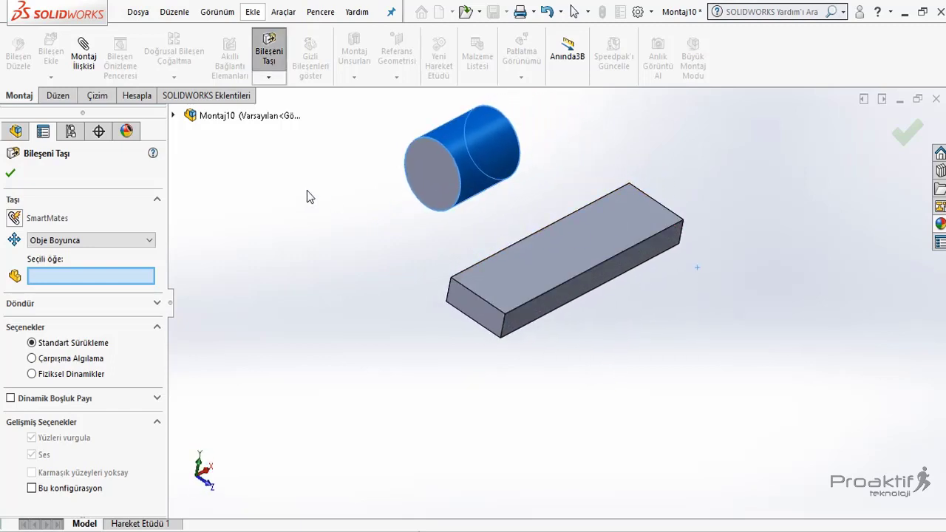
click(666, 207)
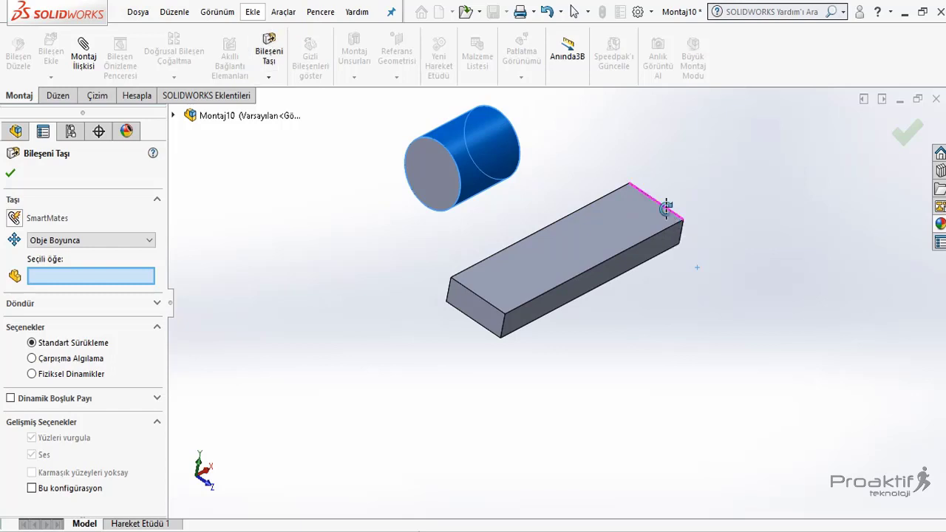
mouse_move(666, 207)
middle_down()
mouse_move(695, 184)
mouse_move(671, 195)
mouse_move(667, 232)
mouse_move(640, 262)
mouse_move(685, 190)
mouse_move(669, 244)
mouse_move(680, 327)
mouse_move(610, 376)
mouse_move(638, 383)
mouse_move(651, 243)
mouse_move(623, 321)
mouse_move(634, 209)
mouse_move(671, 195)
mouse_move(627, 285)
mouse_move(657, 321)
mouse_move(669, 195)
mouse_move(638, 258)
mouse_move(747, 173)
mouse_move(757, 202)
middle_up()
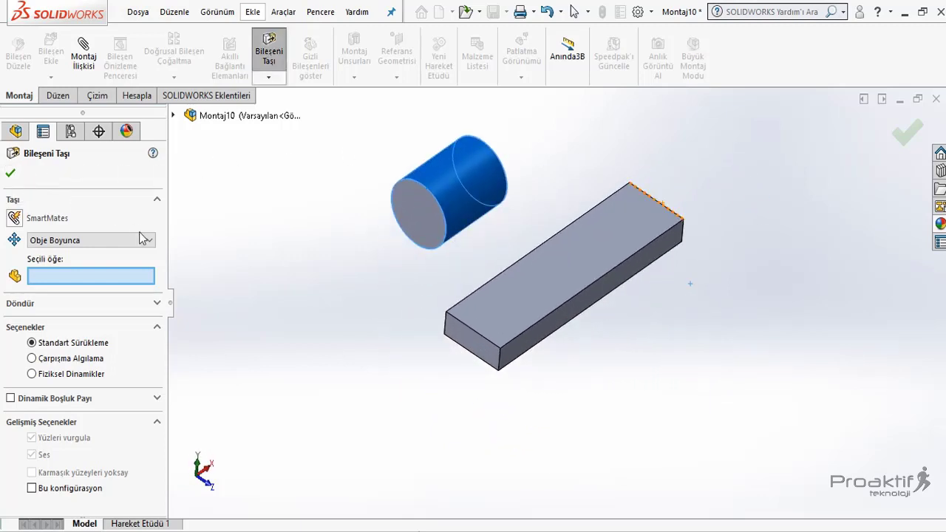
- Finish the move with OK and start Bileşeni Döndür from the Bileşeni Taşı dropdown
click(10, 175)
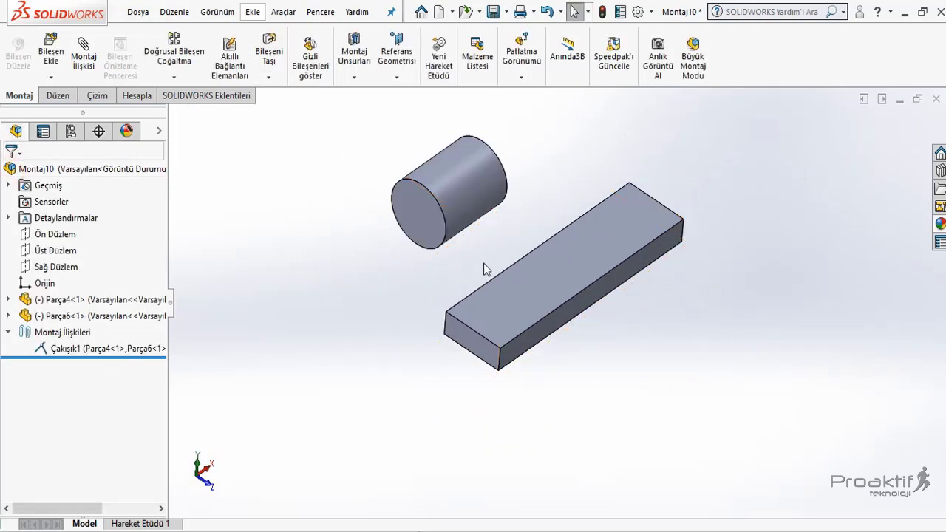
scroll(596, 264, down, 2)
scroll(598, 264, up, 3)
scroll(536, 270, up, 2)
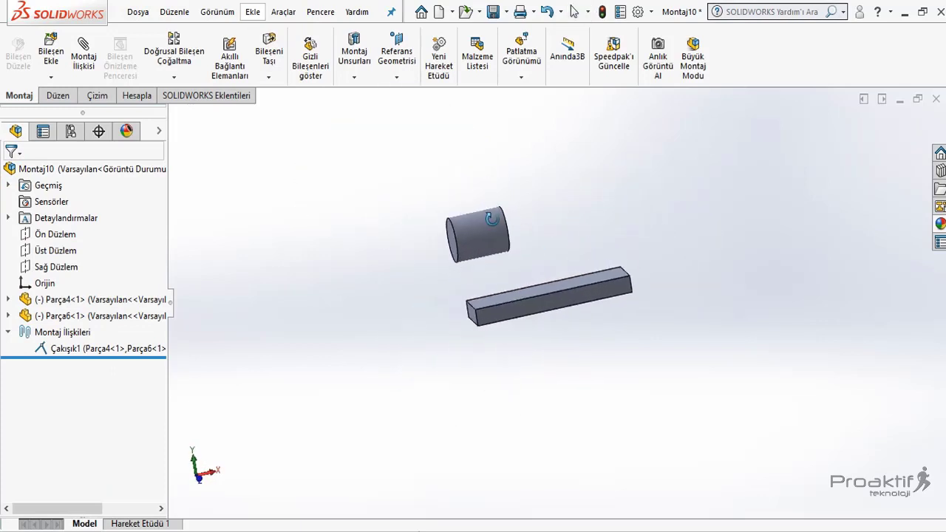
middle_drag(536, 271, 544, 244)
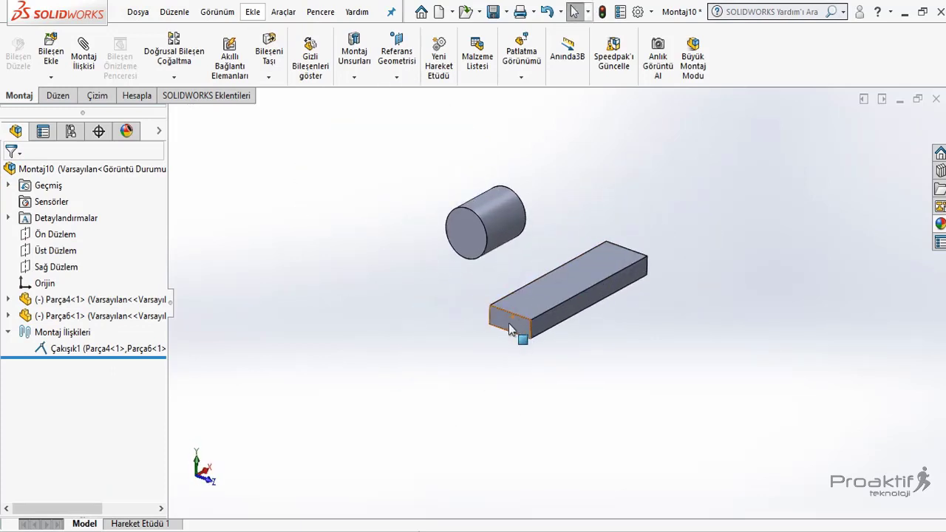
click(275, 79)
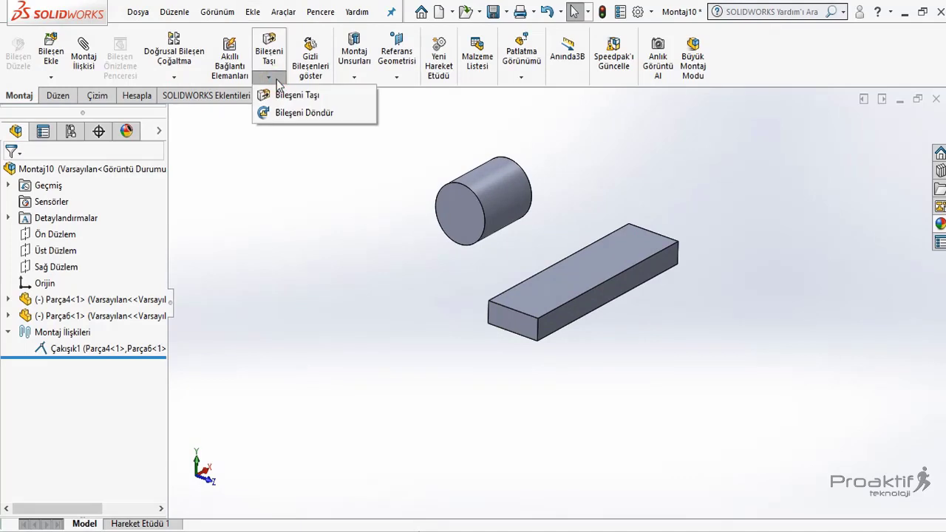
click(285, 115)
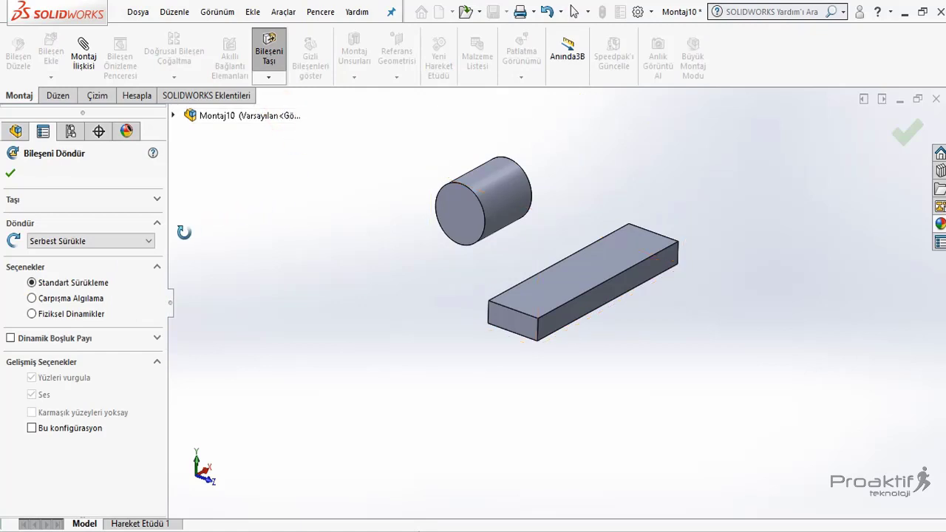
- Keep rotation on Serbest Sürükle and drag to spin the cylinder freely in place
click(124, 244)
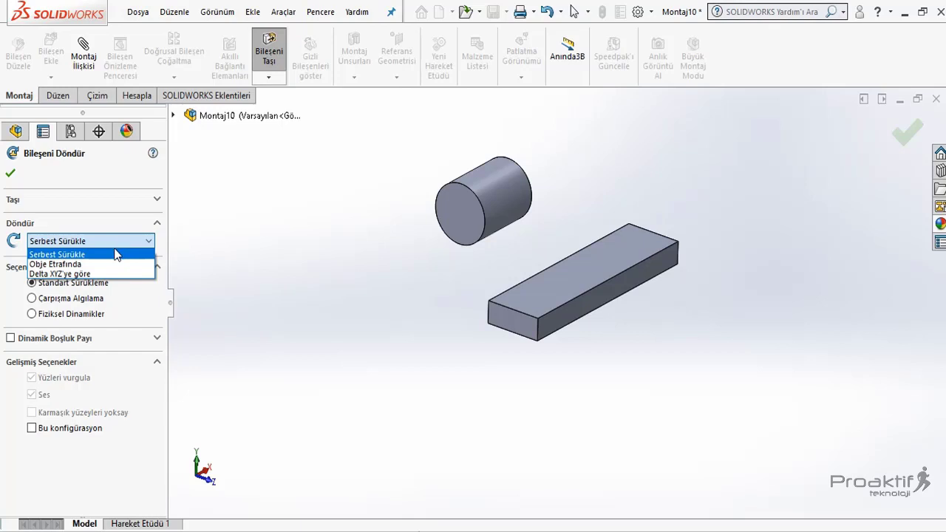
click(111, 254)
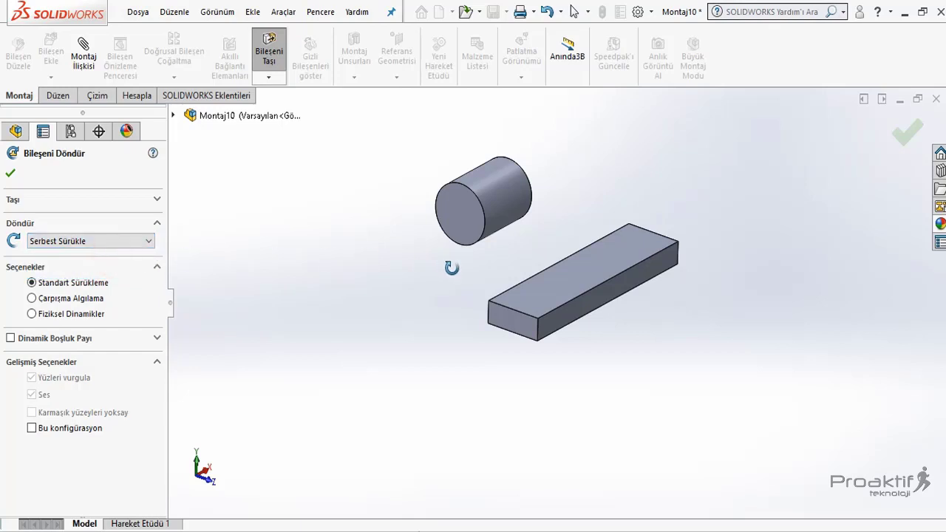
mouse_move(491, 207)
mouse_down()
mouse_move(500, 203)
mouse_move(460, 216)
mouse_move(494, 229)
mouse_move(473, 214)
mouse_move(491, 199)
mouse_move(482, 214)
mouse_move(487, 207)
mouse_move(461, 180)
mouse_move(464, 226)
mouse_move(483, 147)
mouse_move(467, 143)
mouse_up()
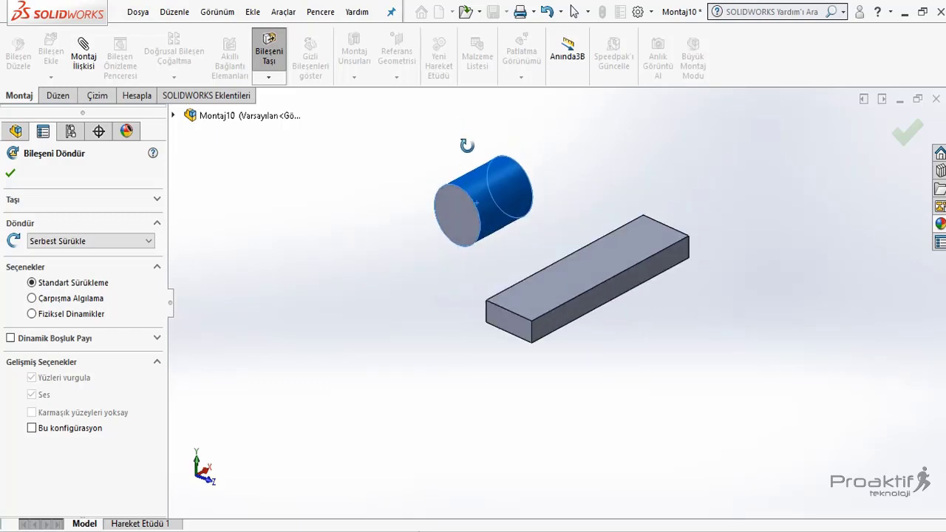
click(96, 242)
click(70, 264)
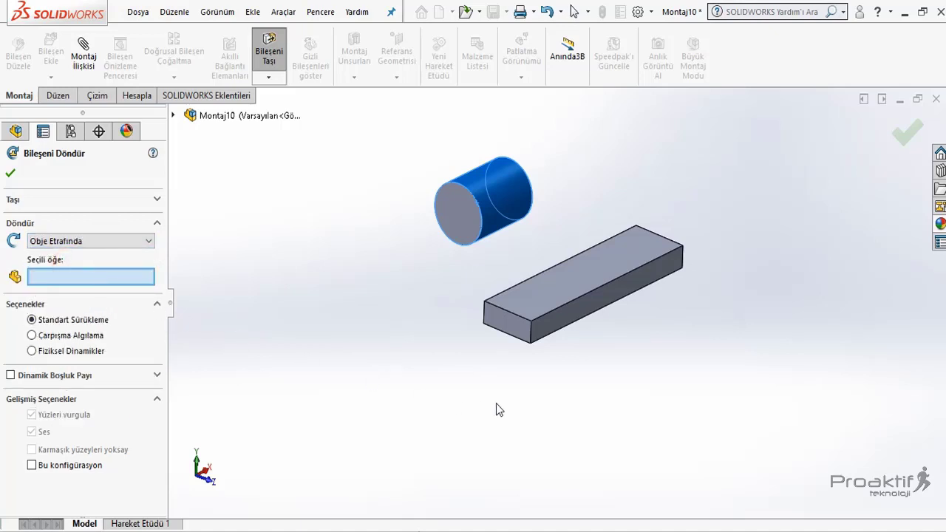
click(564, 309)
mouse_move(555, 363)
mouse_down()
mouse_move(555, 342)
mouse_move(593, 350)
mouse_up()
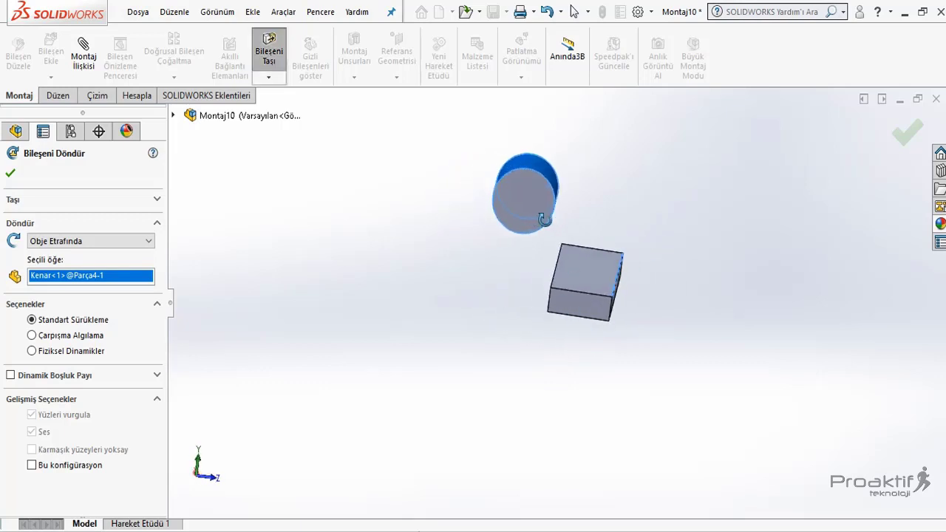
mouse_move(530, 217)
mouse_down()
mouse_move(695, 294)
mouse_move(672, 382)
mouse_move(528, 444)
mouse_move(560, 461)
mouse_move(469, 470)
mouse_move(407, 395)
mouse_move(155, 310)
mouse_move(232, 316)
mouse_move(394, 355)
mouse_move(680, 382)
mouse_move(597, 358)
mouse_move(494, 357)
mouse_move(429, 406)
mouse_move(262, 299)
mouse_move(503, 321)
mouse_move(697, 348)
mouse_move(808, 379)
mouse_move(822, 373)
mouse_move(566, 320)
mouse_move(435, 315)
mouse_move(405, 330)
mouse_move(614, 344)
mouse_move(741, 420)
mouse_move(487, 378)
mouse_up()
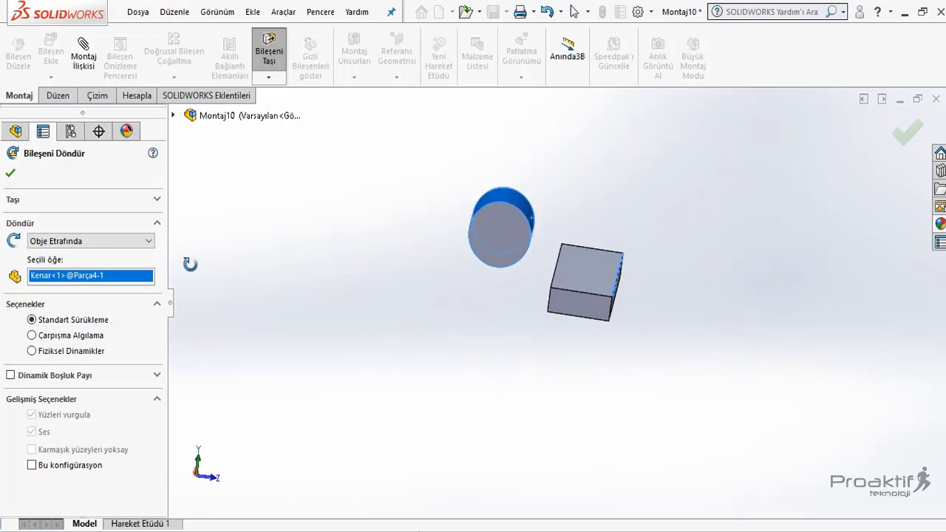
- Switch rotation to Delta XYZ'ye göre and enter ΔX 25°, ΔY 70°, ΔZ 45°
click(131, 241)
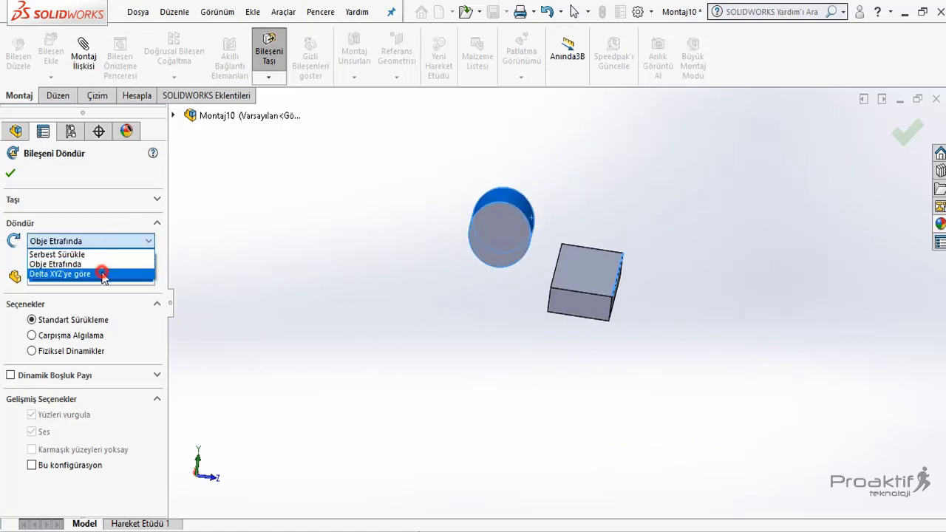
click(103, 275)
mouse_move(449, 291)
middle_down()
mouse_move(525, 336)
mouse_move(513, 318)
mouse_move(393, 298)
mouse_move(444, 315)
mouse_move(344, 311)
middle_up()
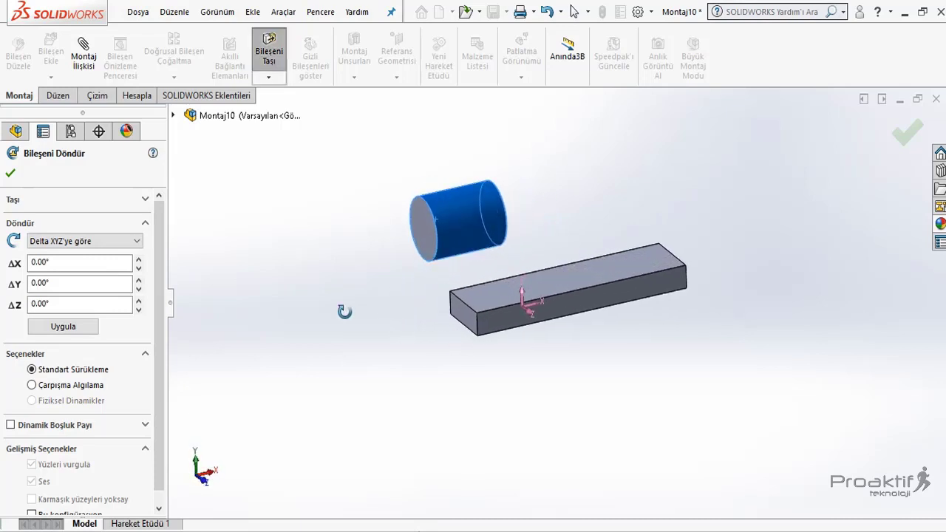
click(96, 264)
text(25)
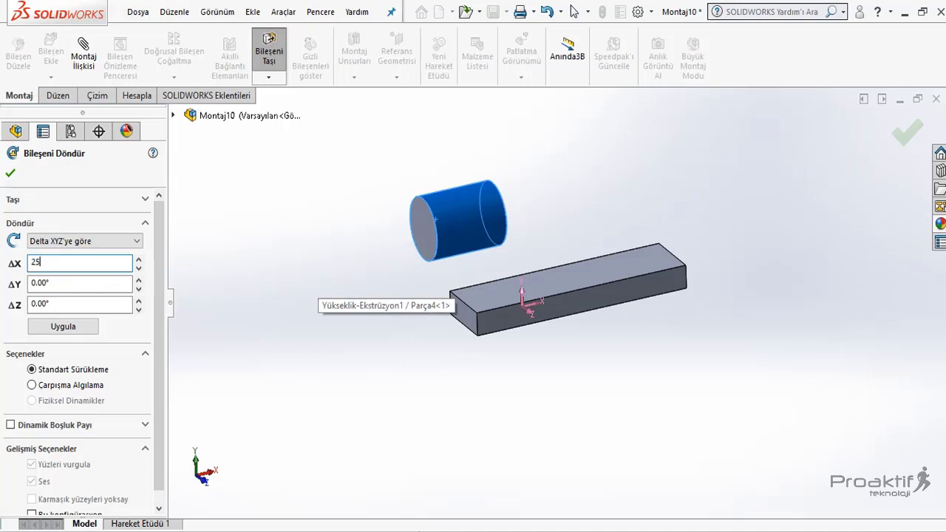
key(Return)
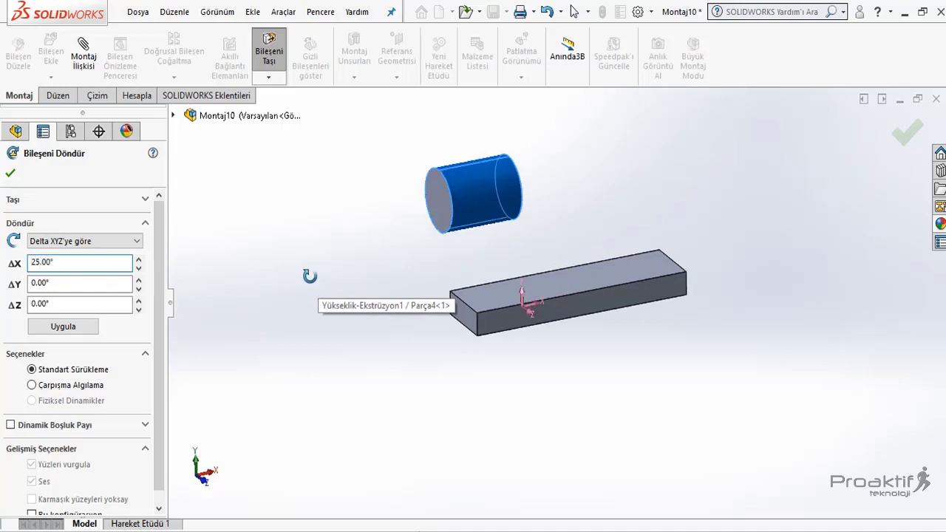
click(77, 283)
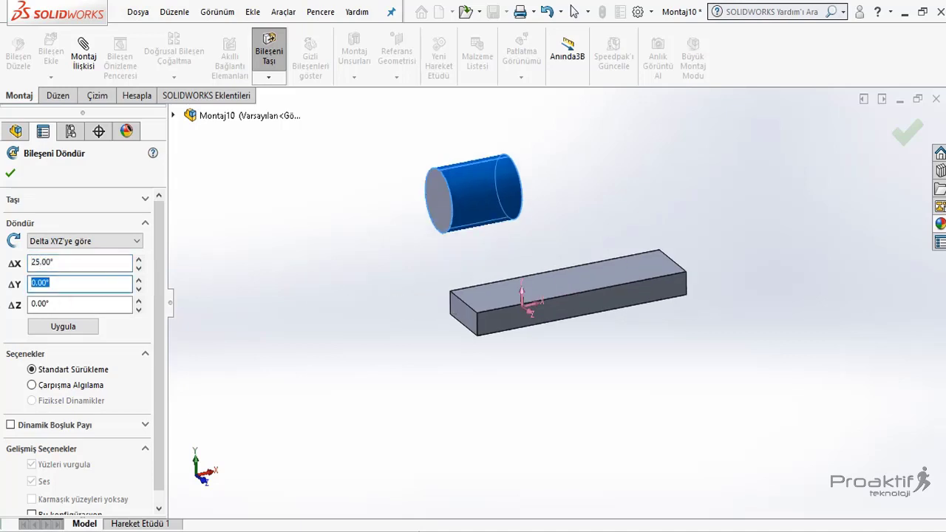
text(70)
key(Return)
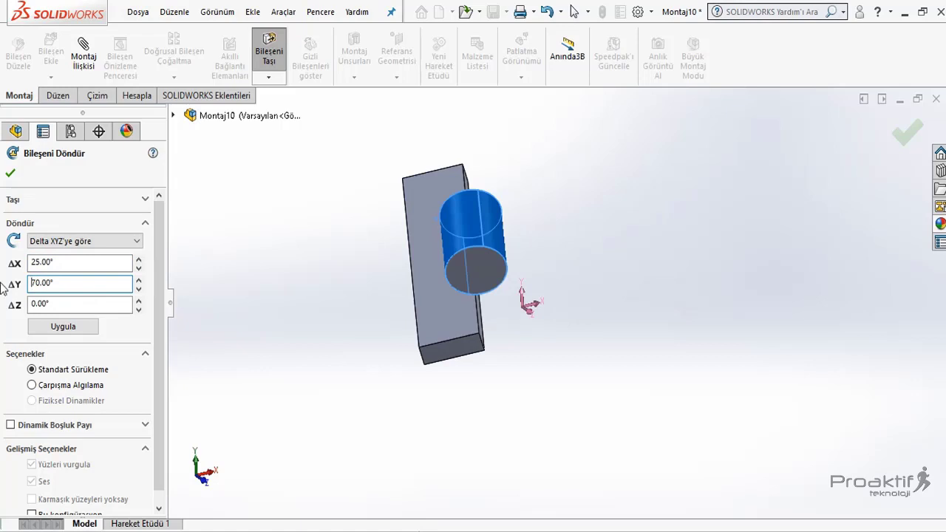
click(63, 304)
text(45)
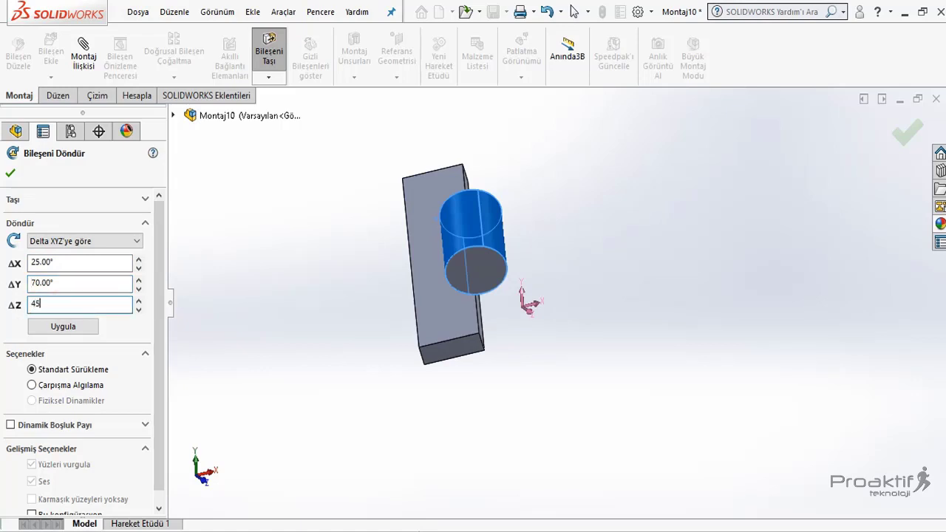
key(Return)
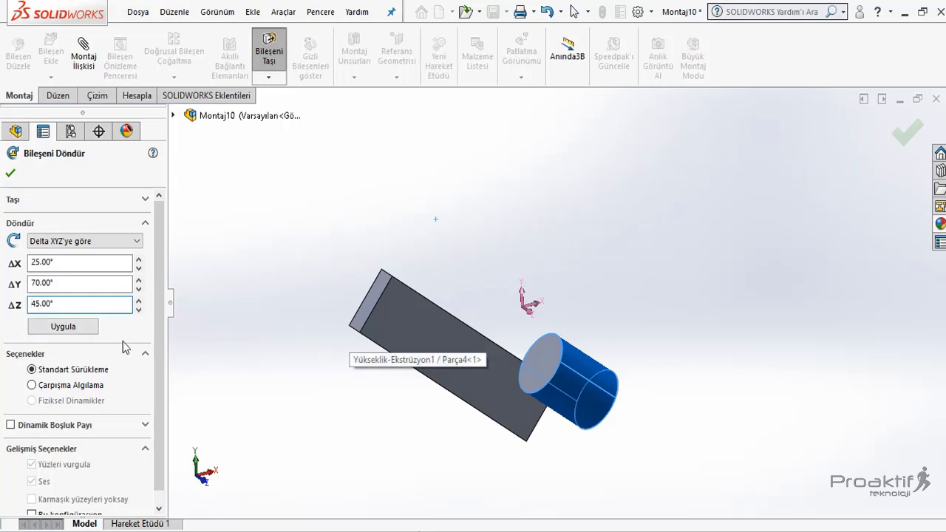
- Apply the 25°, 70°, 45° Delta XYZ rotation seven times, keeping the Delta XYZ mode
click(66, 328)
click(68, 329)
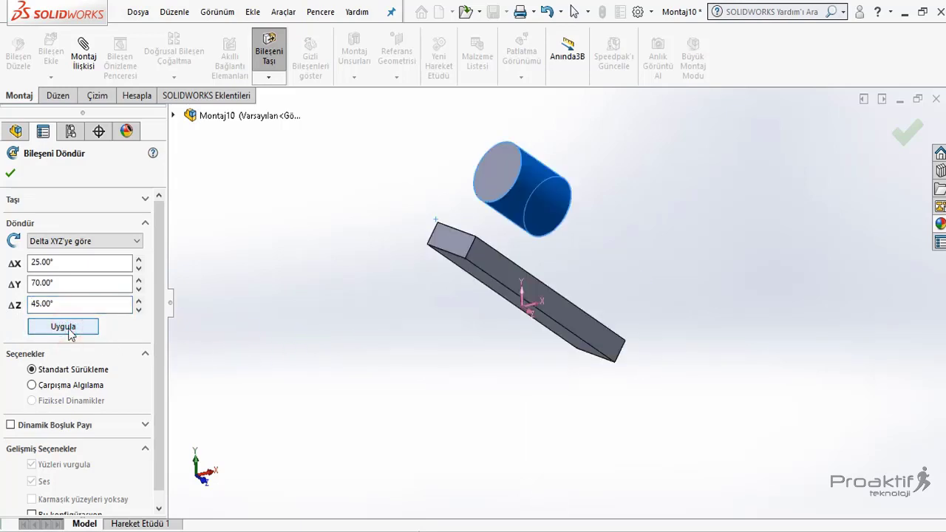
click(68, 329)
click(68, 330)
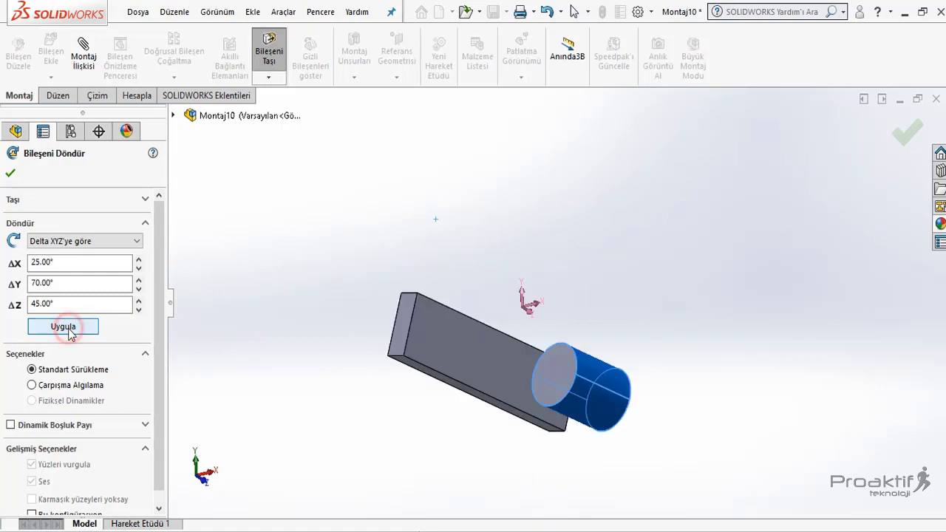
click(69, 329)
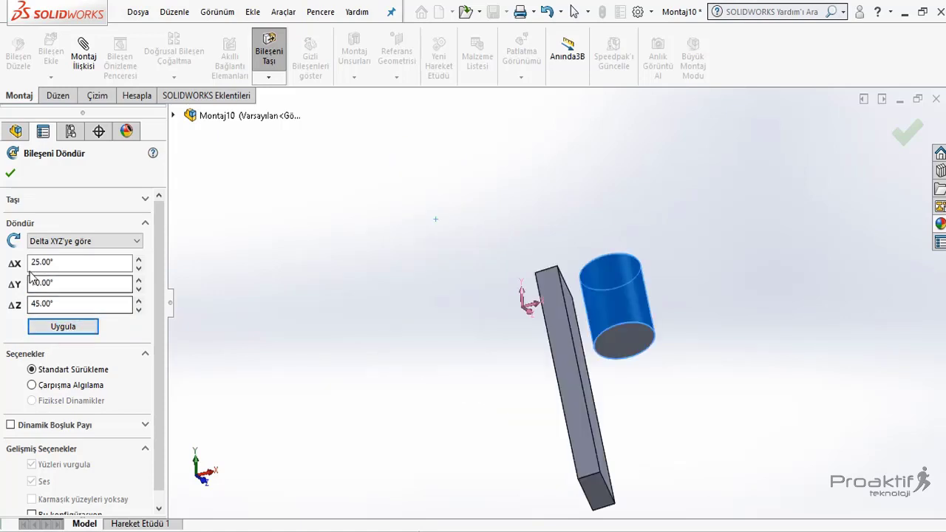
scroll(33, 271, down, 1)
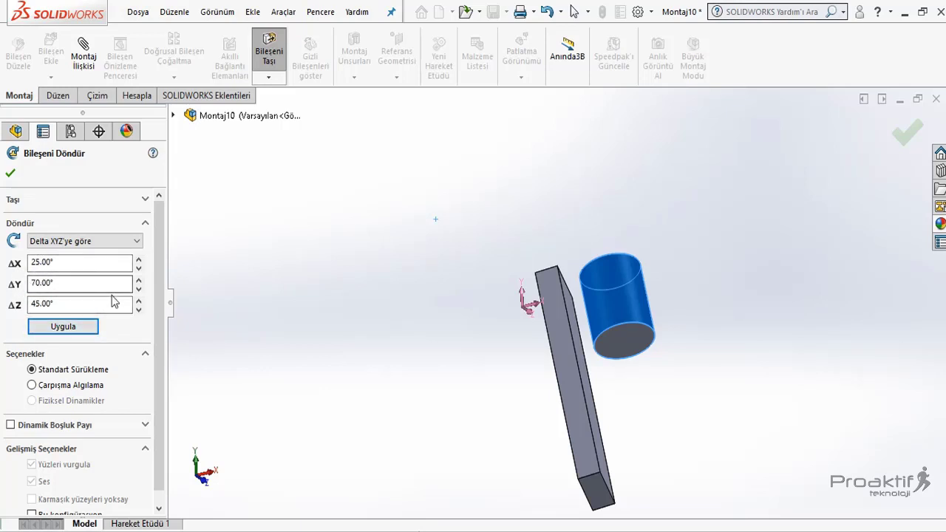
click(63, 327)
click(63, 327)
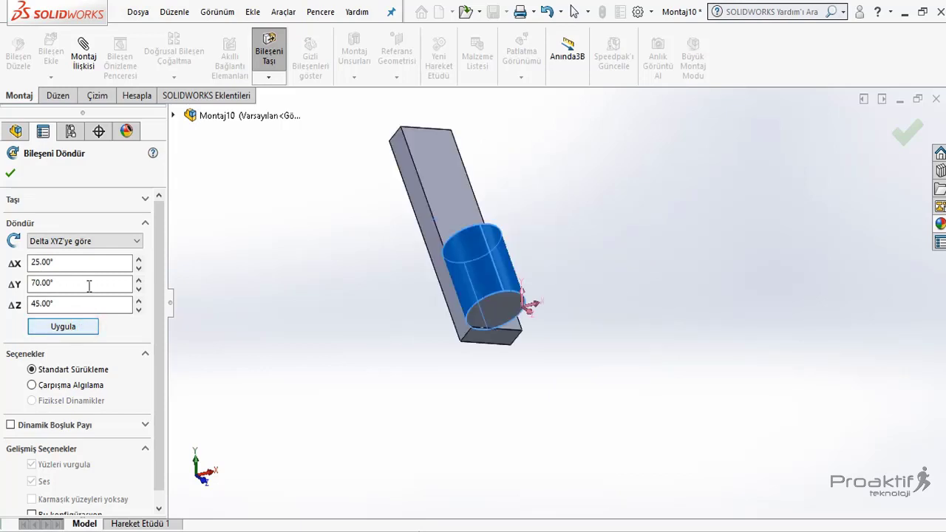
click(99, 243)
click(137, 244)
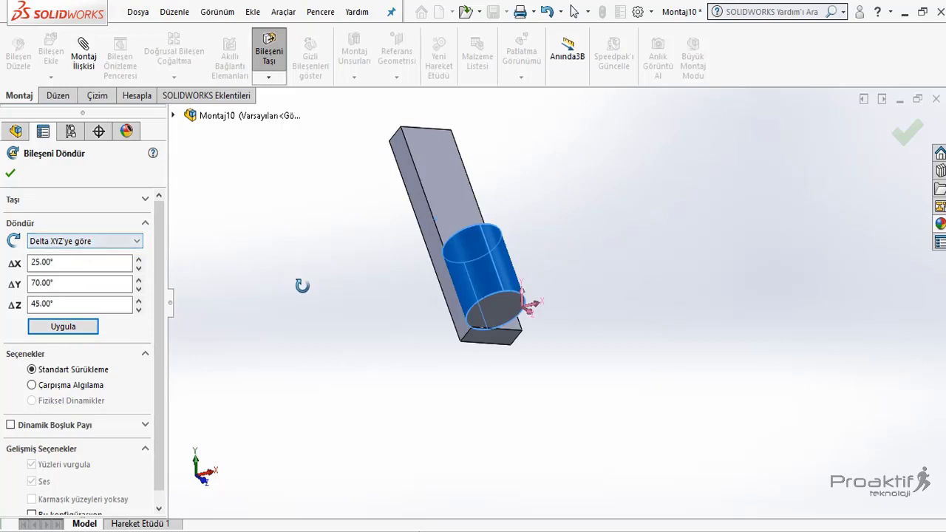